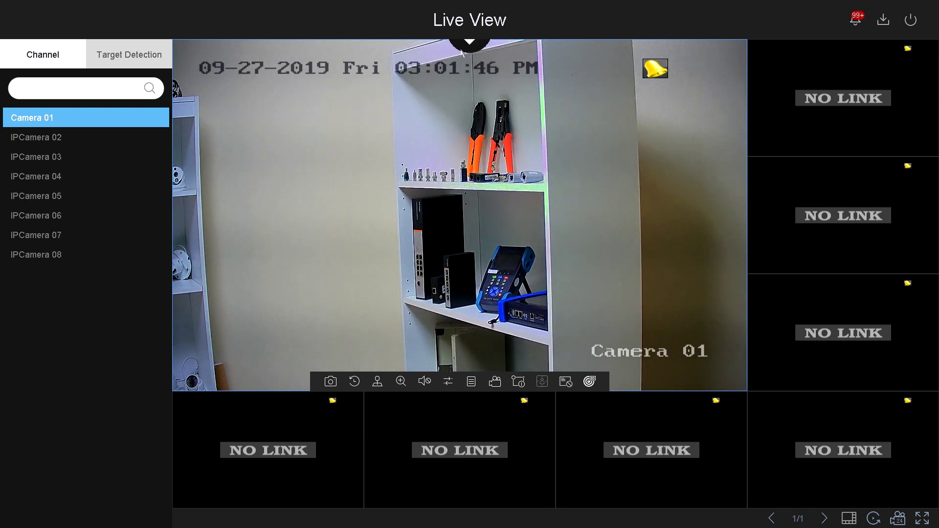
# - Open the main navigation and go to the general System settings to view them
pyautogui.click(468, 43)
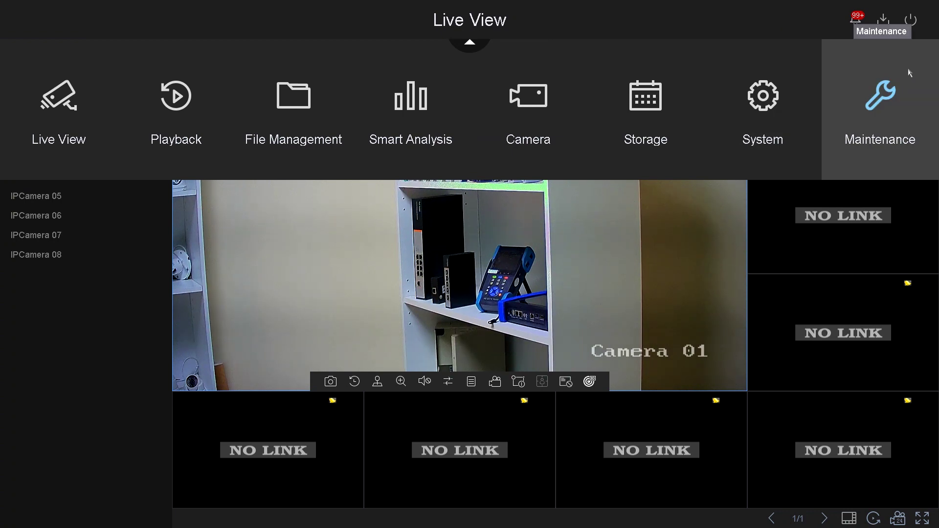
pyautogui.click(470, 43)
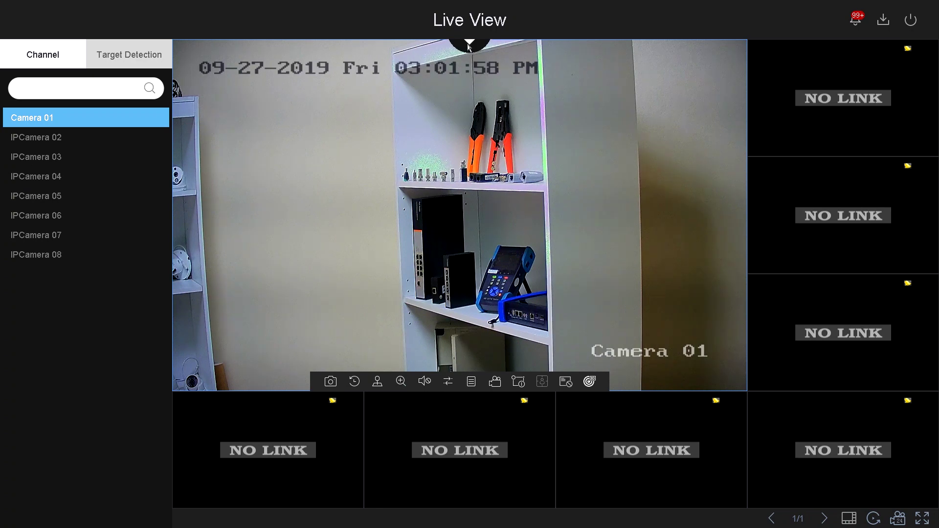
pyautogui.click(470, 44)
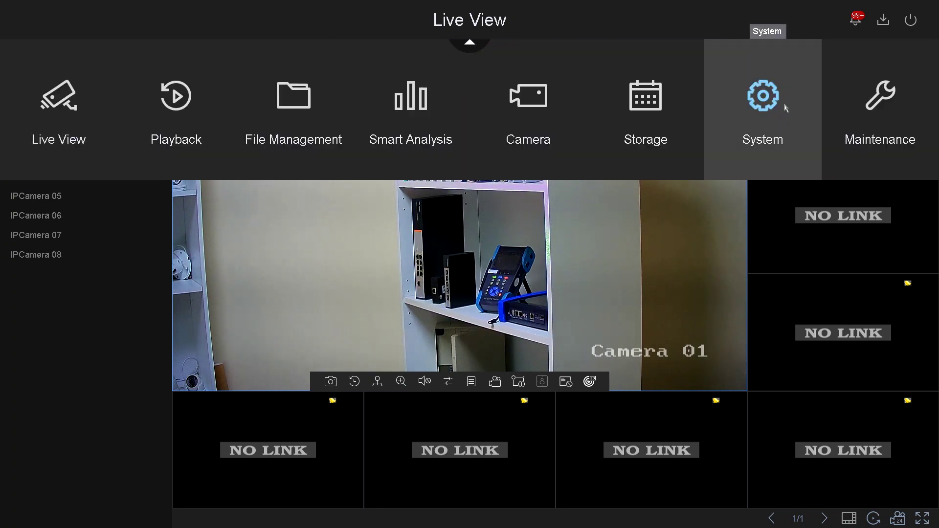
pyautogui.click(791, 115)
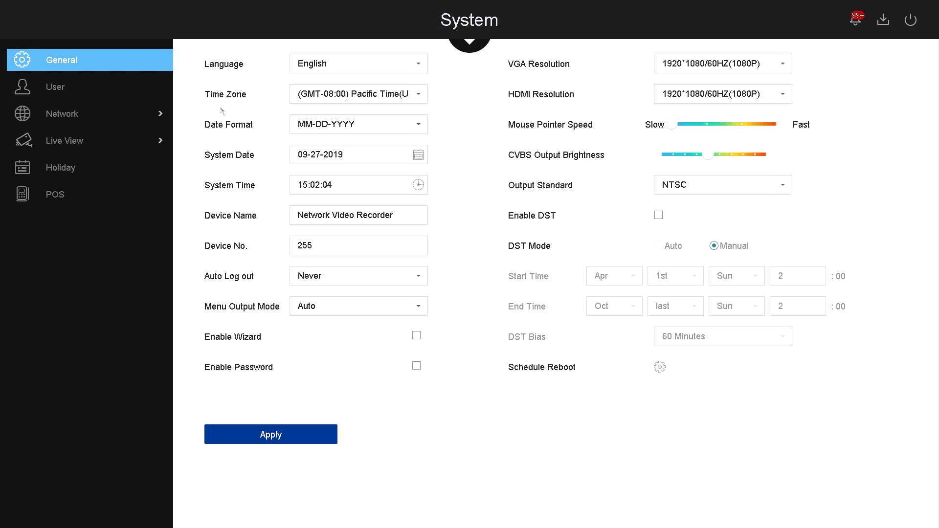
# - View the recorder's user accounts and bring up the permission prompt for adding a user, dismissing it without entering anything
pyautogui.click(105, 87)
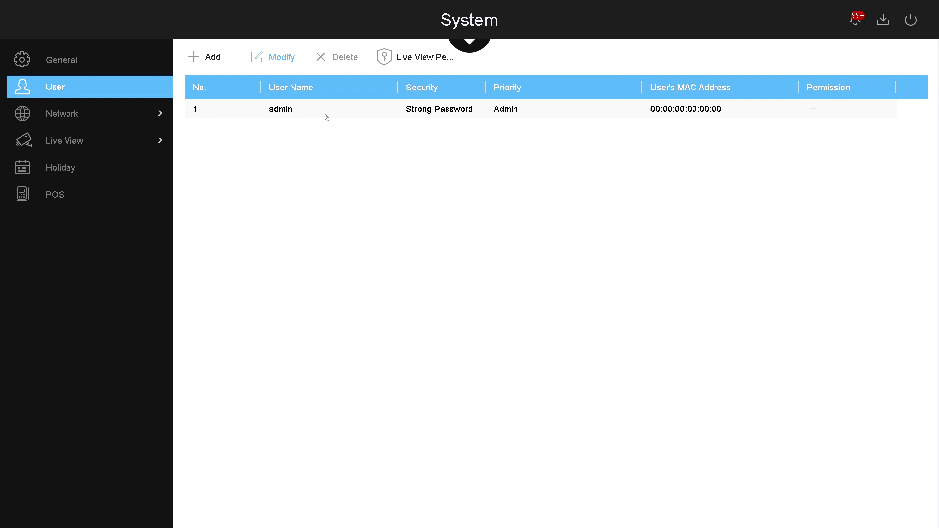
pyautogui.click(210, 61)
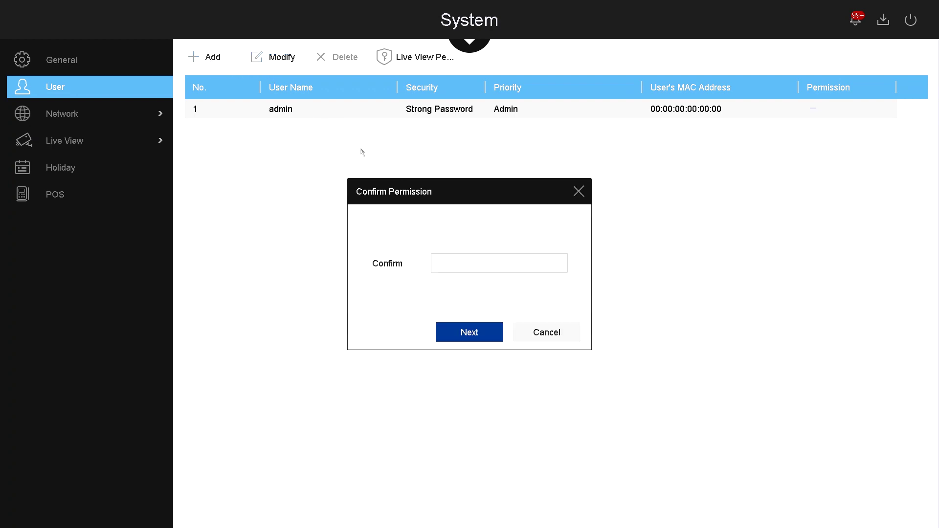
pyautogui.click(458, 258)
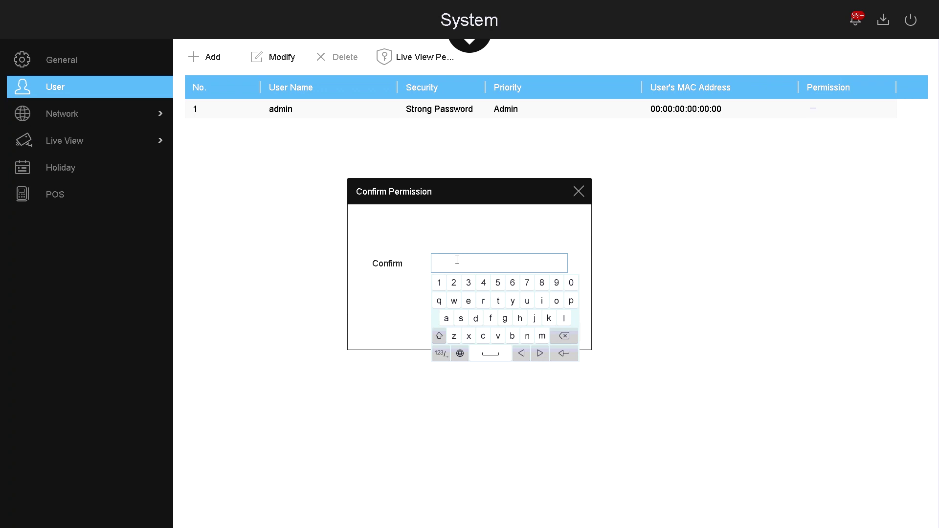
pyautogui.click(490, 237)
pyautogui.click(579, 191)
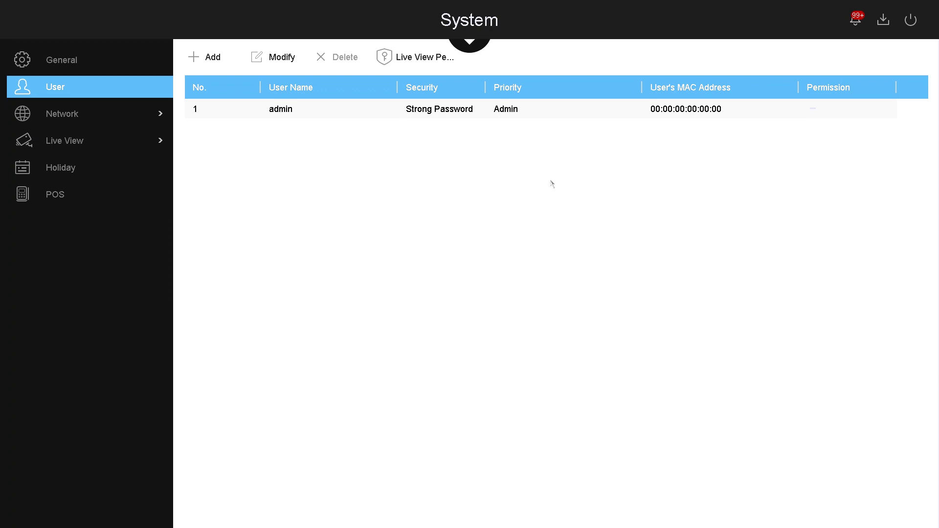
# - Review the basic network settings, going through TCP/IP, DDNS, PPPoE, NTP and NAT
pyautogui.click(108, 114)
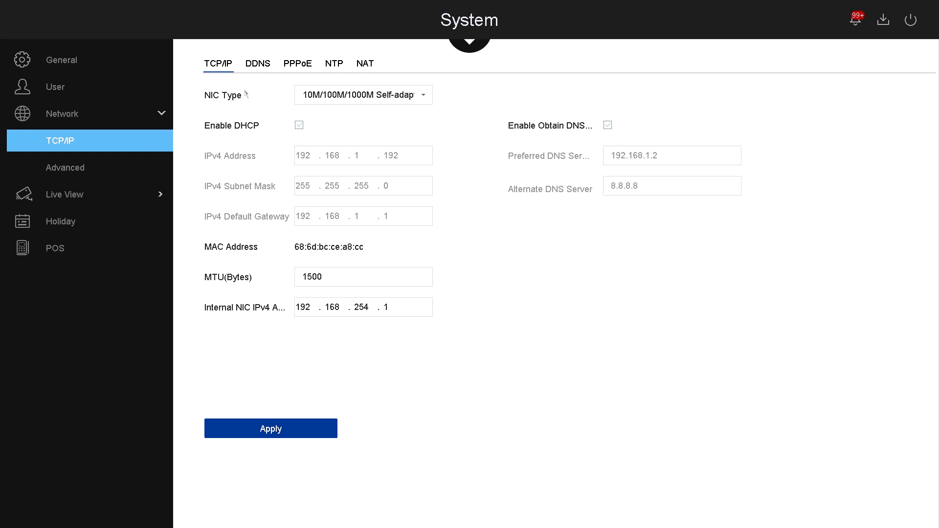
pyautogui.click(259, 65)
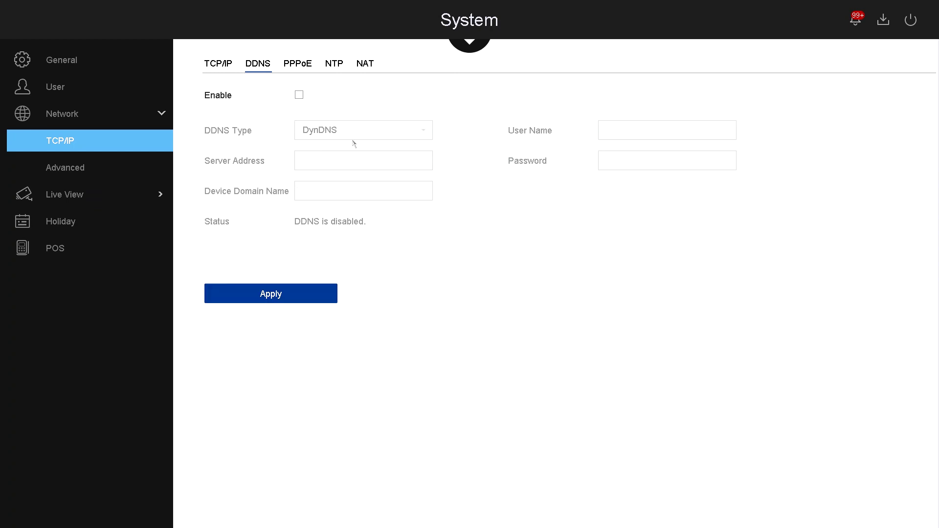
pyautogui.click(302, 68)
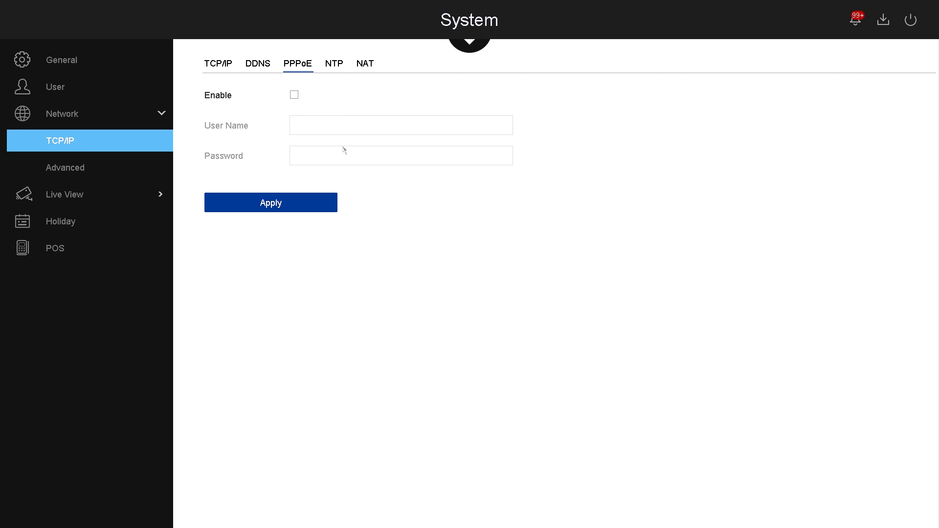
pyautogui.click(331, 65)
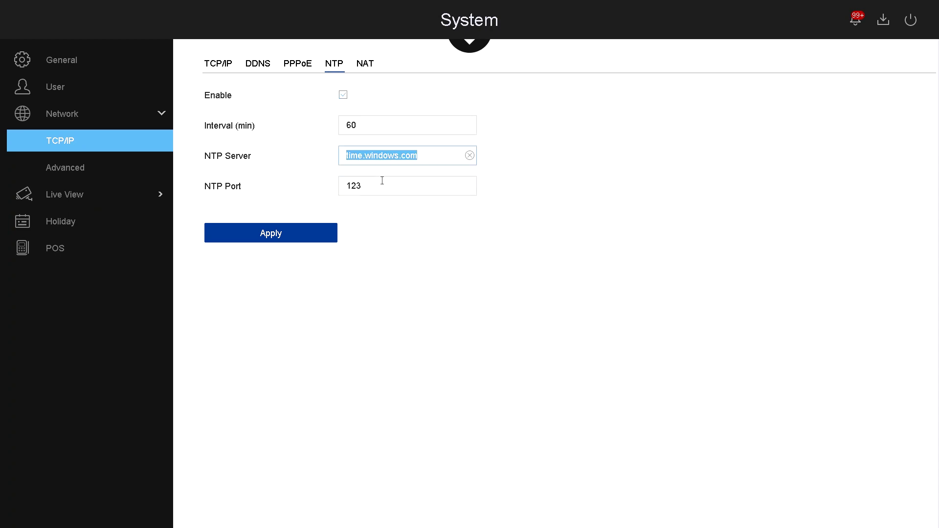
pyautogui.click(366, 66)
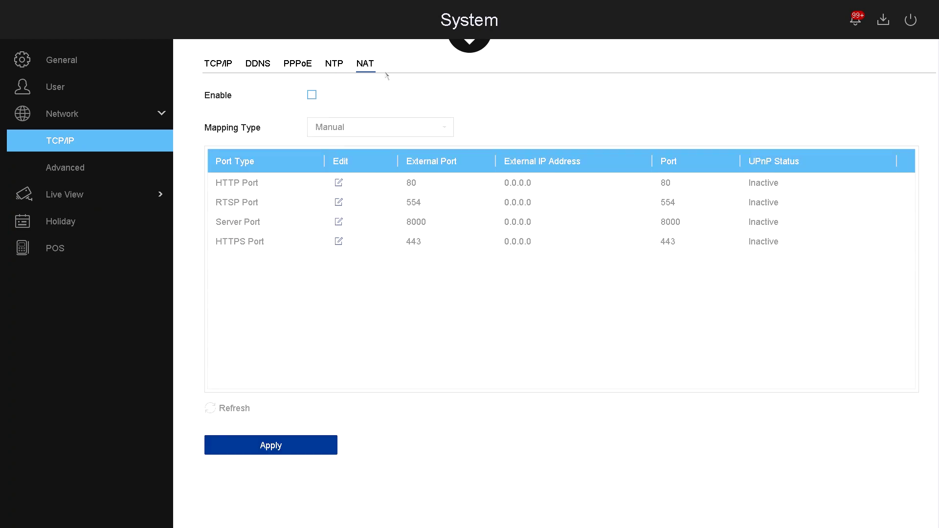
# - Review the advanced network settings, going through SNMP, Email, Platform Access and More Settings
pyautogui.click(125, 168)
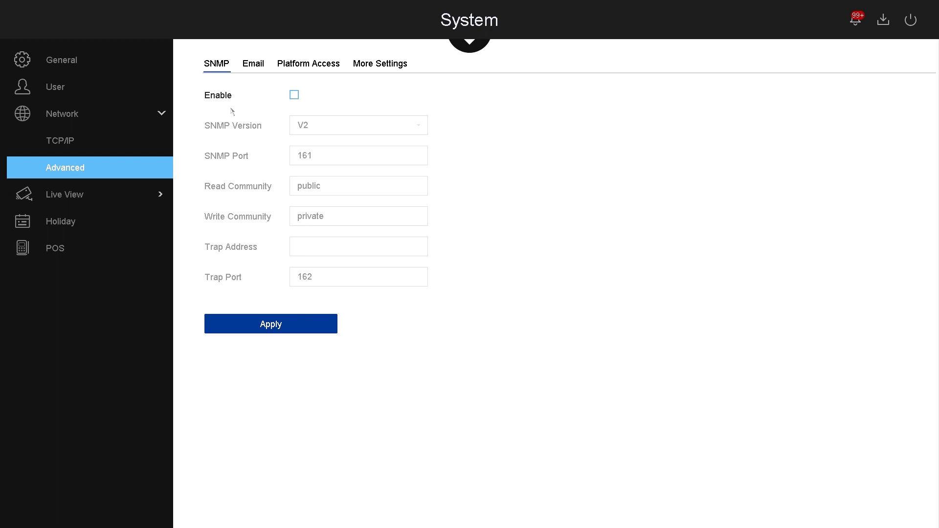
pyautogui.click(258, 69)
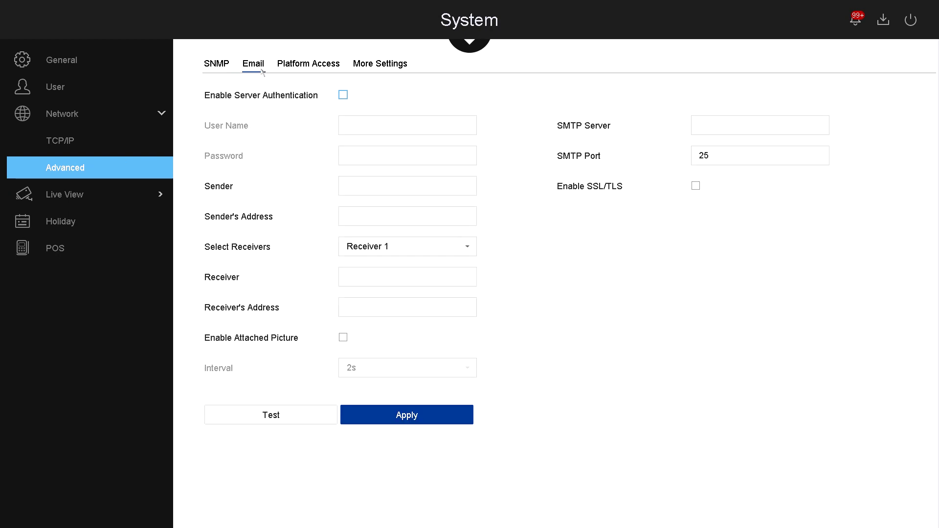
pyautogui.click(308, 68)
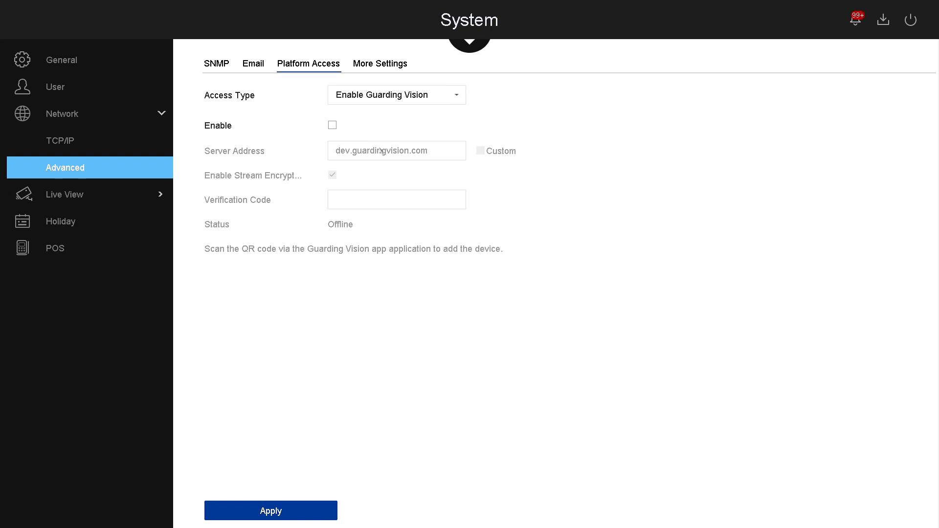
pyautogui.click(381, 64)
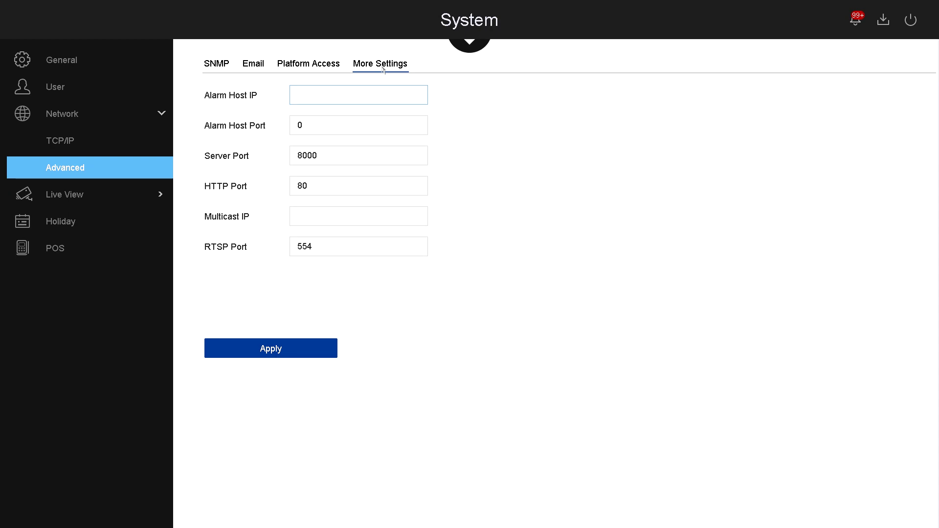
# - Examine the general Live View settings, including the choices for Live View Mode and Full Screen Monitoring Dwell Time
pyautogui.click(100, 194)
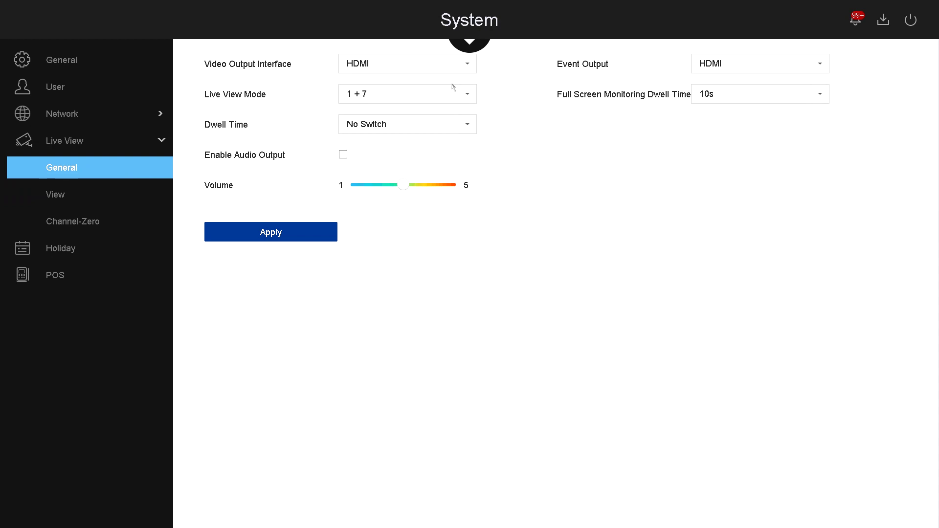
pyautogui.click(345, 95)
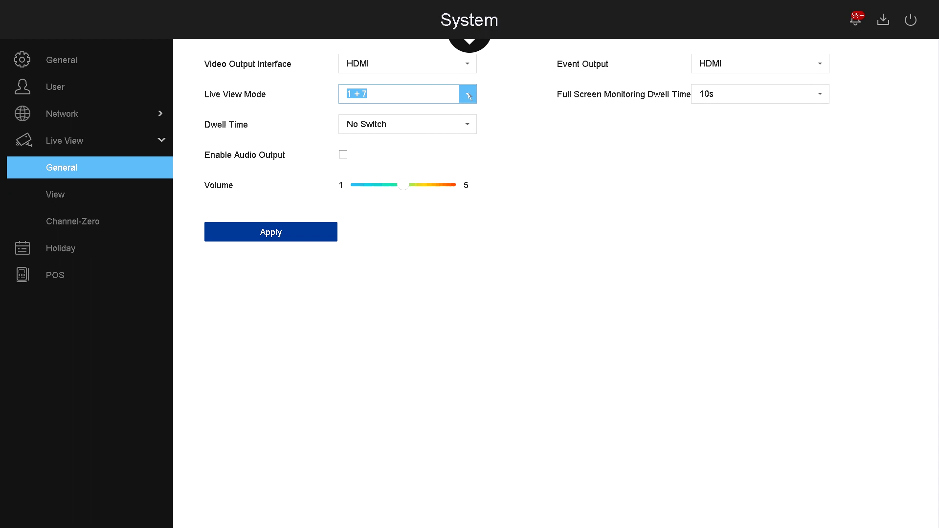
pyautogui.click(468, 95)
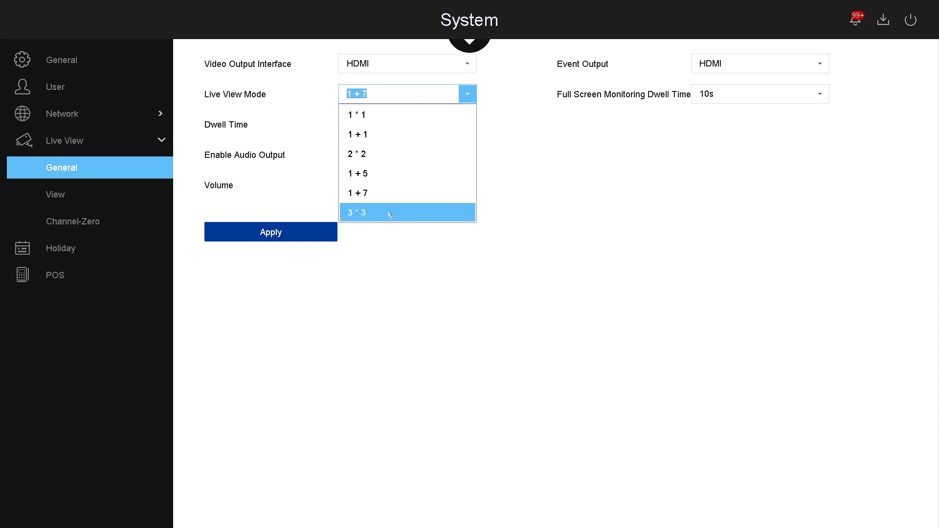
pyautogui.click(511, 162)
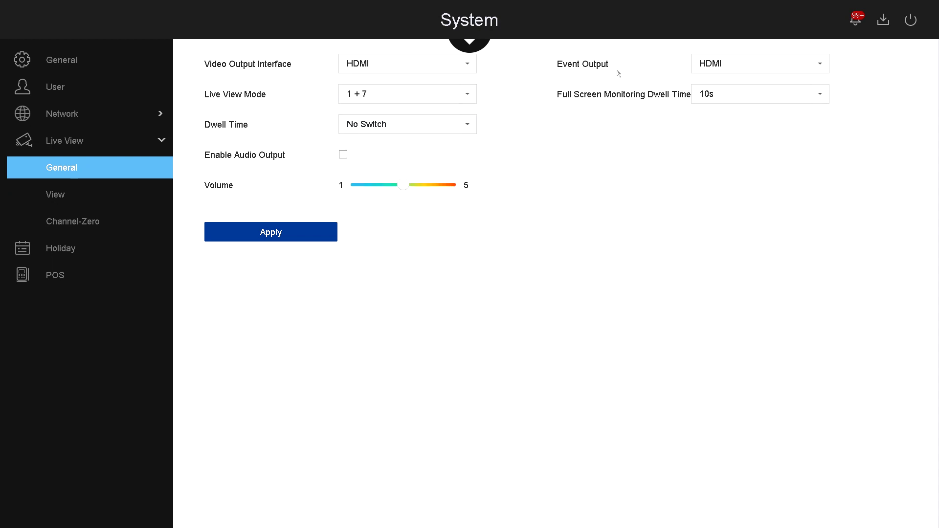
pyautogui.click(757, 98)
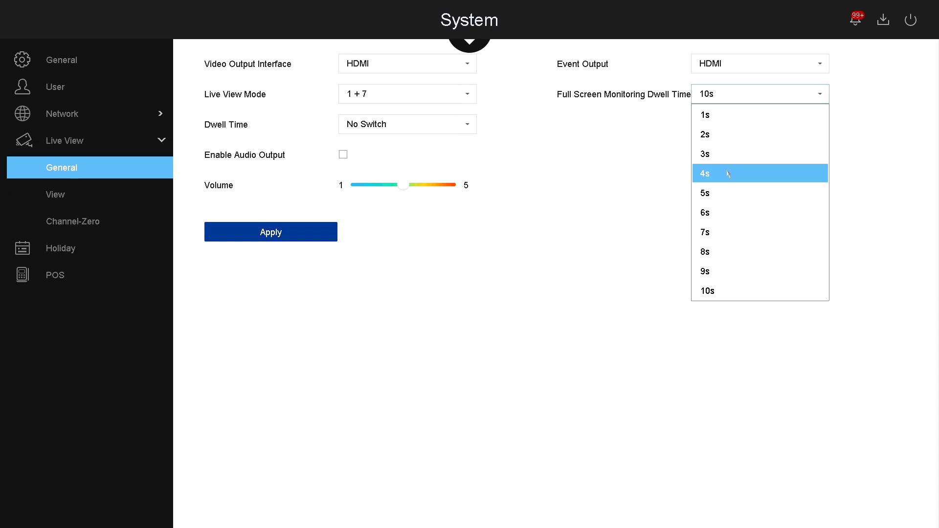
# - Preview the 2 * 2, 1 + 5, 1 + 7 and 3 * 3 camera layouts for the HDMI output without applying them
pyautogui.click(82, 192)
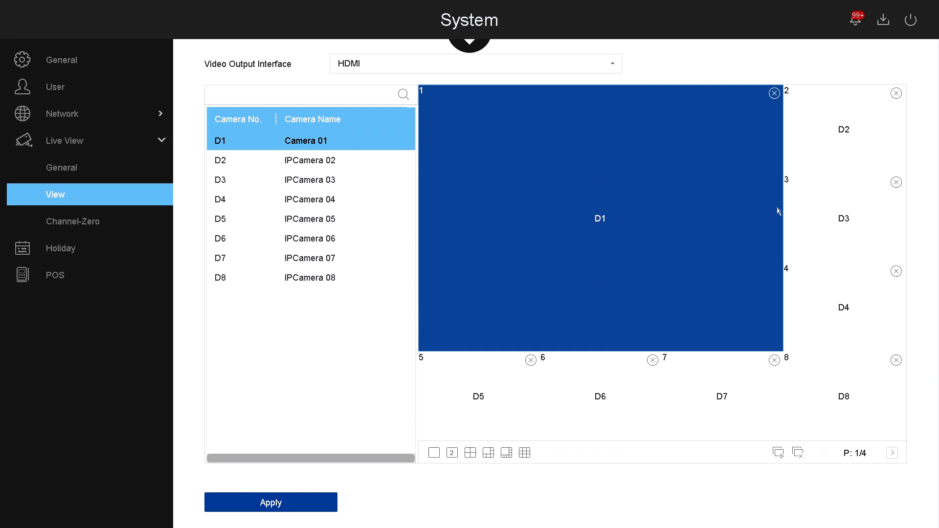
pyautogui.click(470, 452)
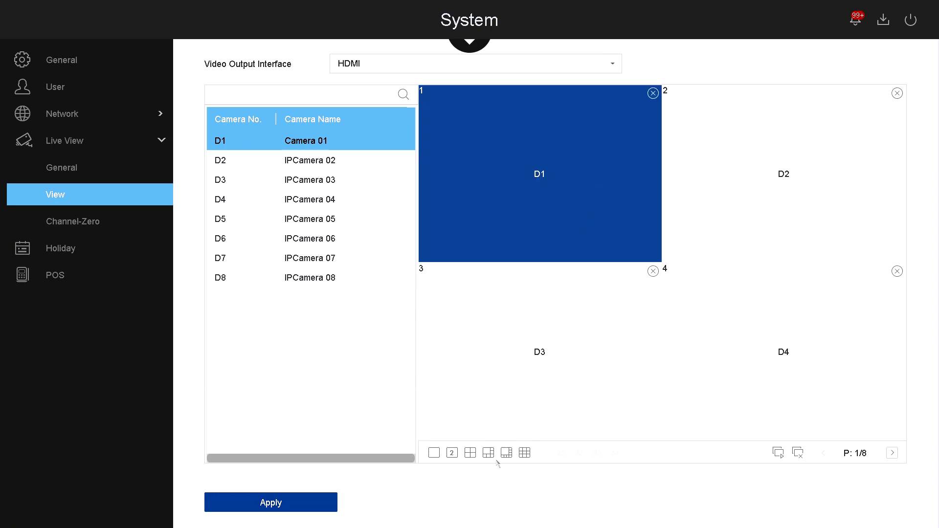
pyautogui.click(488, 453)
pyautogui.click(507, 453)
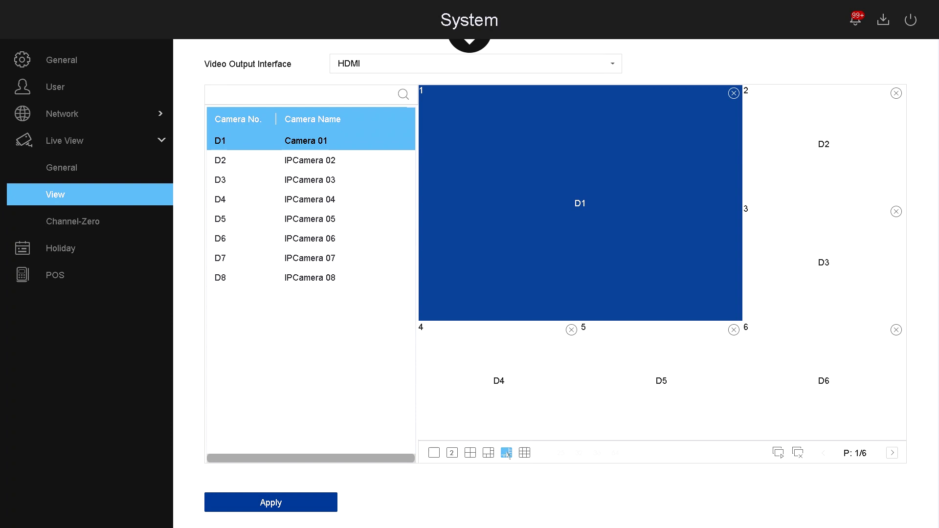
pyautogui.click(524, 454)
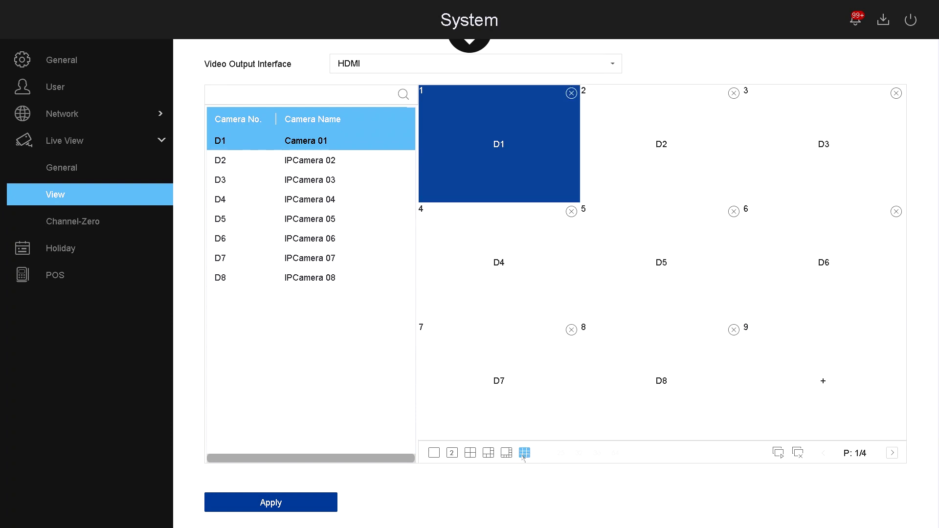
# - Review the Channel-Zero encoding options and the list of holidays
pyautogui.click(100, 226)
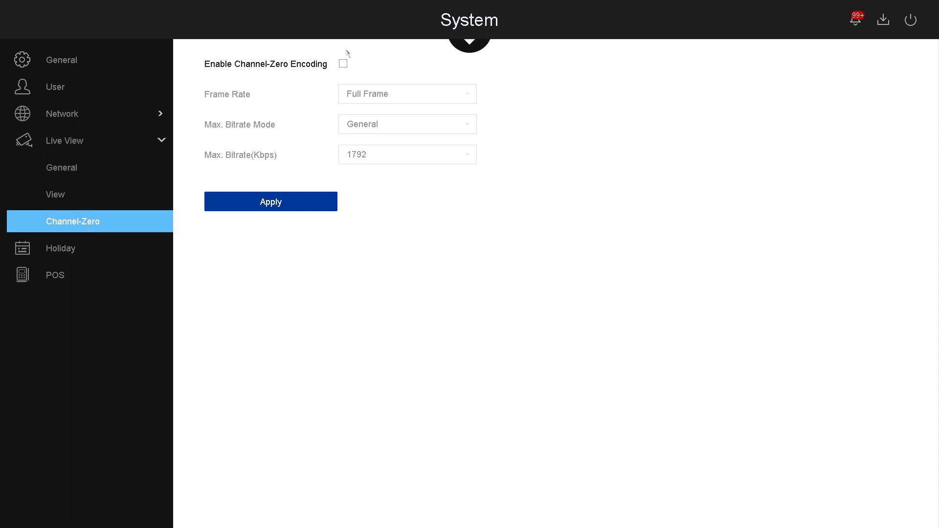
pyautogui.click(62, 253)
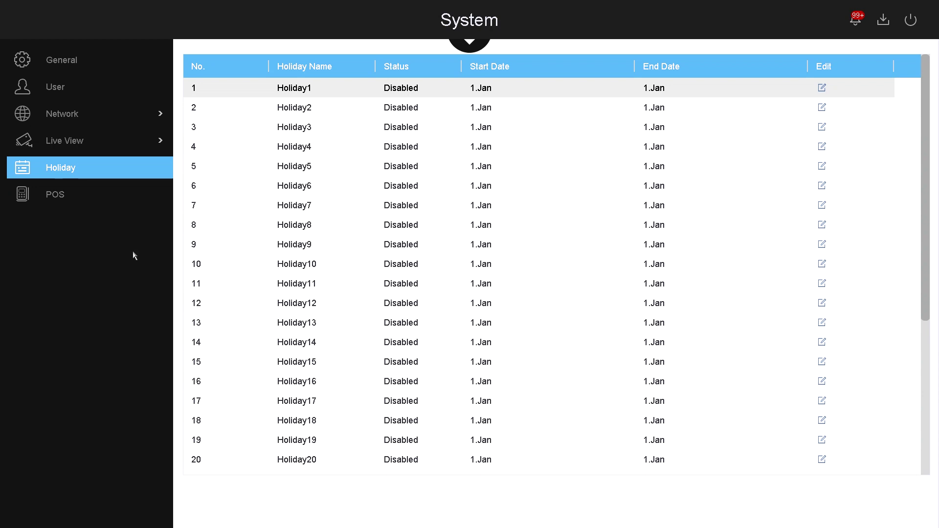
# - Open the POS settings, select the POS 1 entry on channel D1 and try to add another POS camera
pyautogui.click(64, 196)
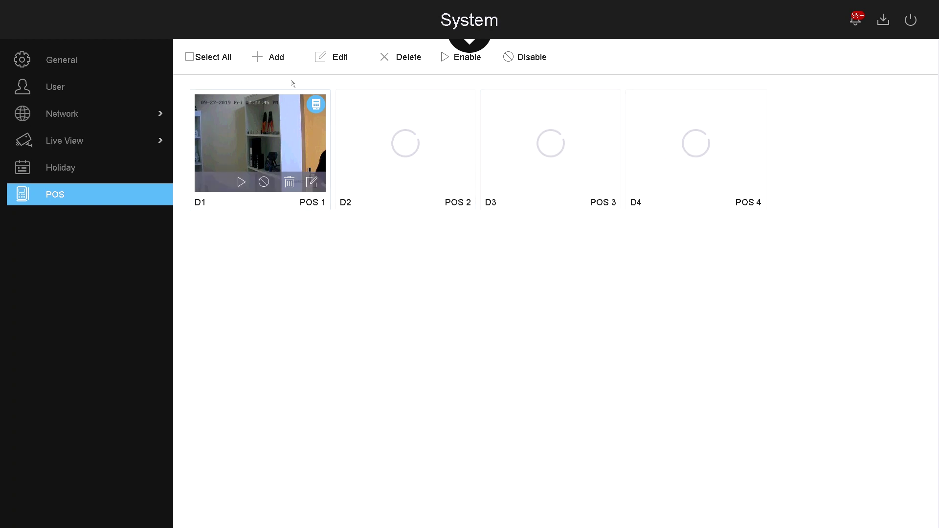
pyautogui.click(286, 154)
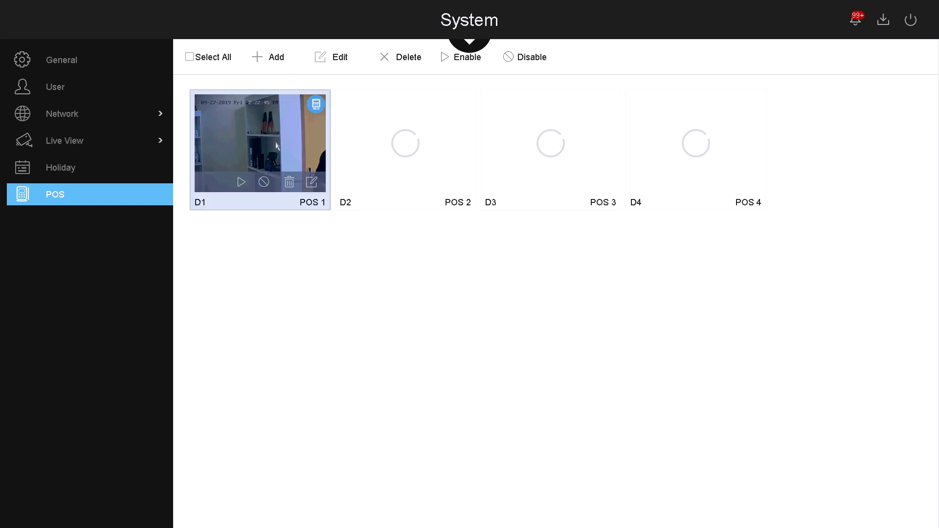
pyautogui.click(282, 60)
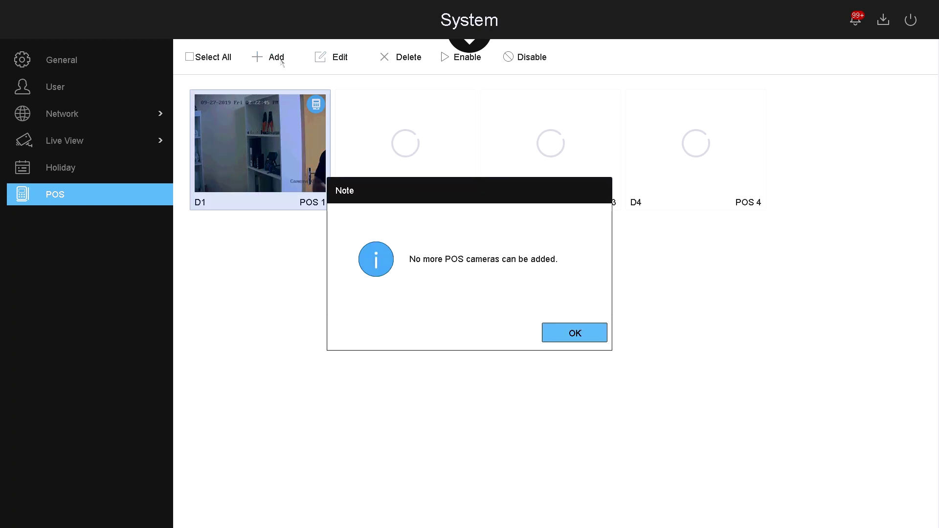
pyautogui.click(580, 337)
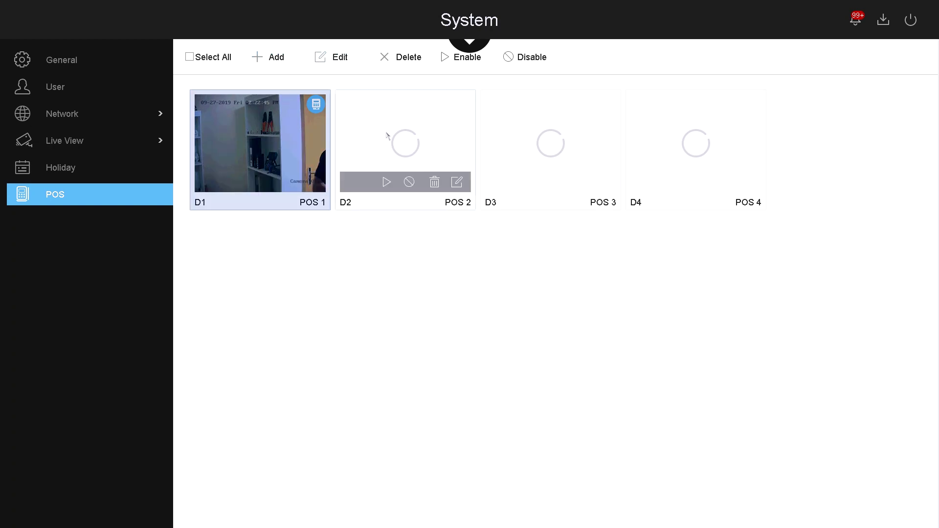
# - Open POS 1 for editing and review its channel linkage and display, arming schedule and event linkage settings
pyautogui.click(338, 57)
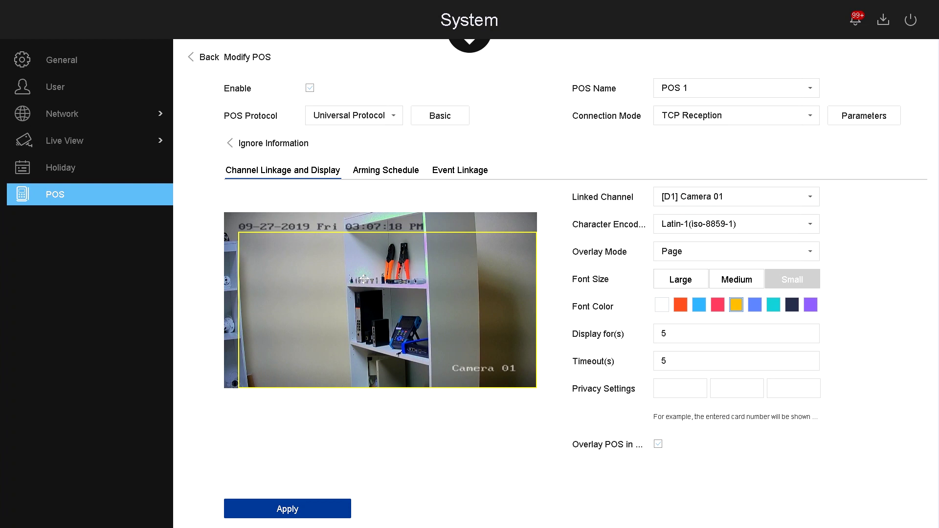
pyautogui.click(389, 172)
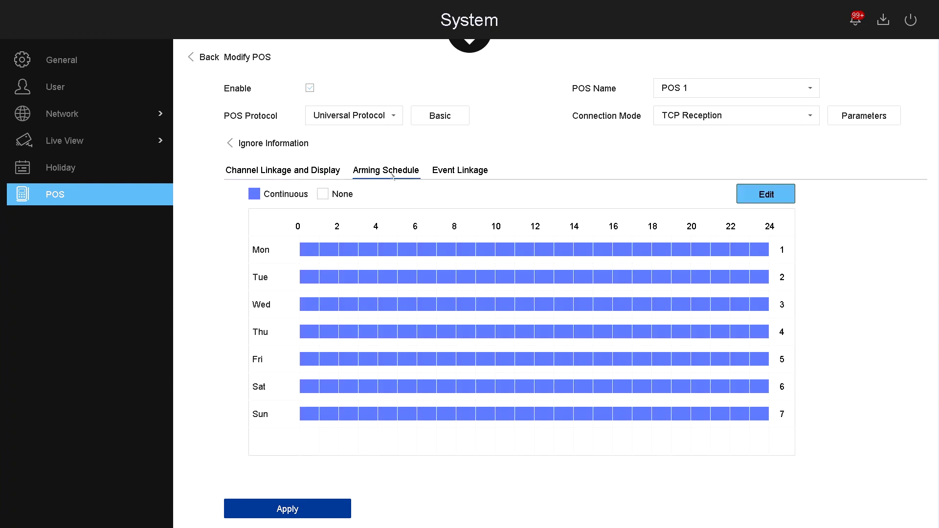
pyautogui.click(455, 172)
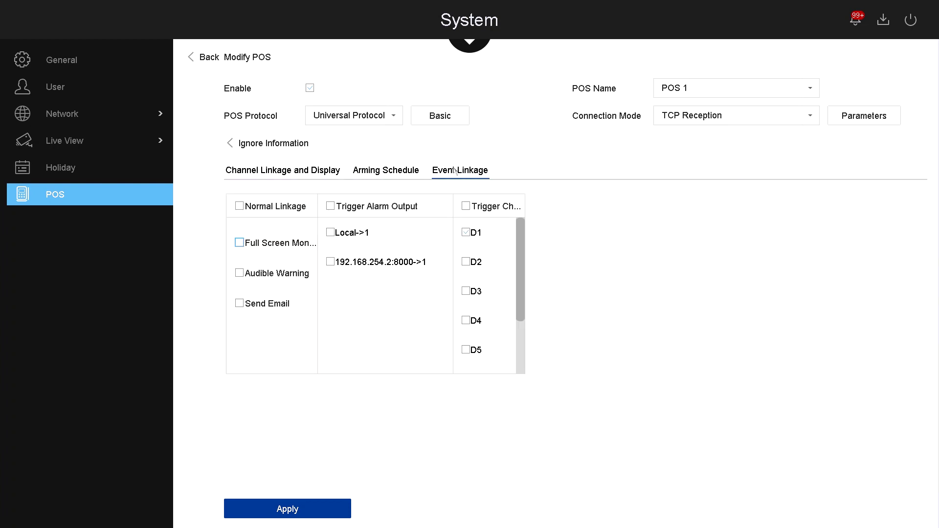
# - Return to POS 1's channel linkage and display settings, then leave System and open the Maintenance device information
pyautogui.click(259, 174)
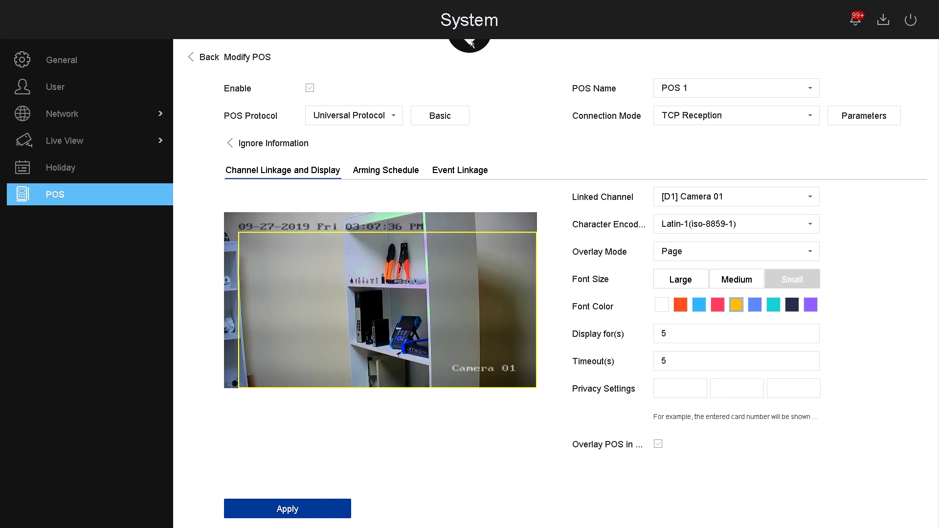
pyautogui.click(470, 43)
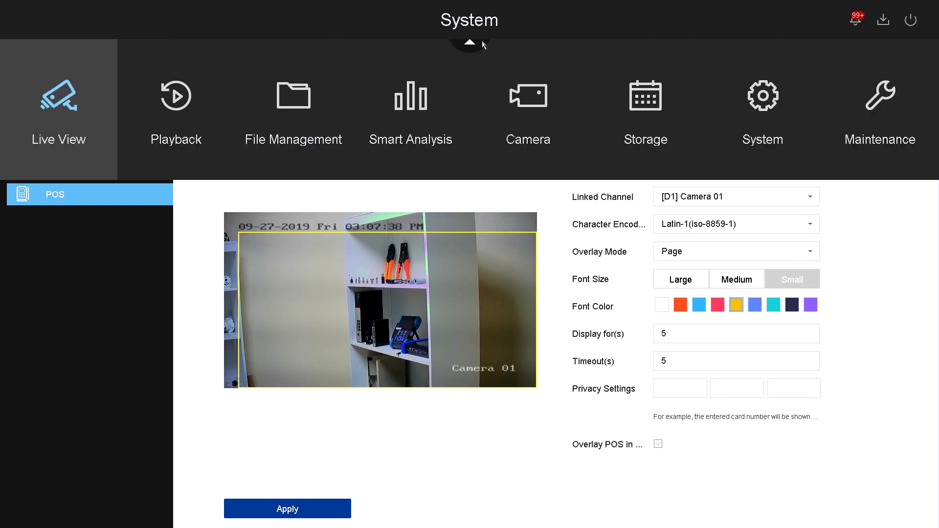
pyautogui.click(869, 84)
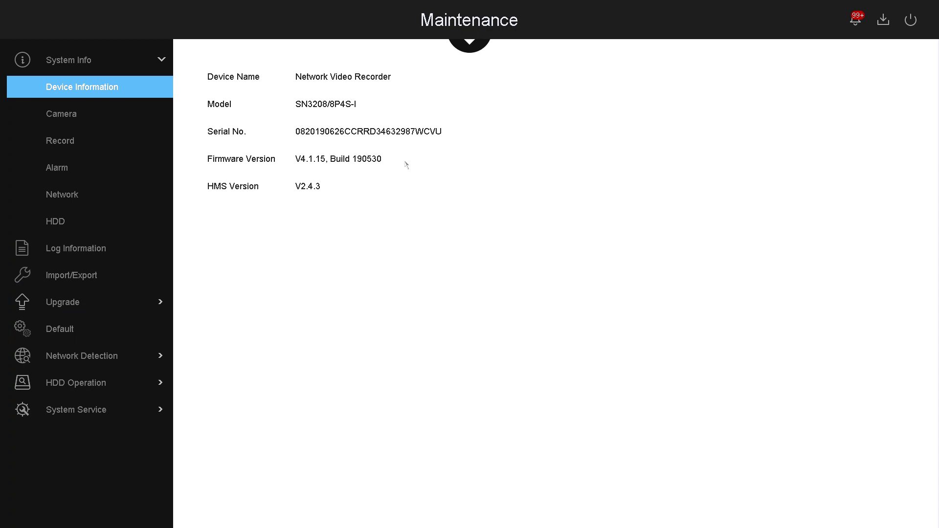
# - Review the camera, record, alarm, network and HDD pages of the system information
pyautogui.click(62, 117)
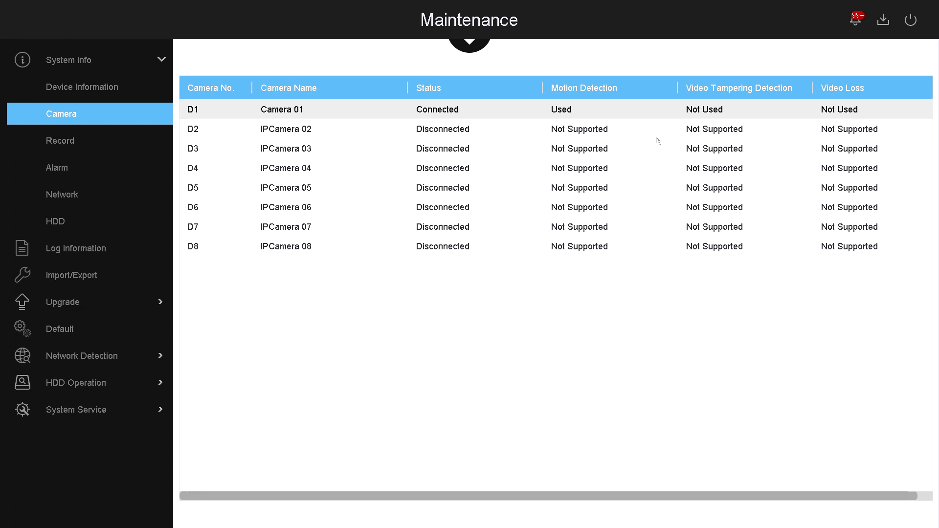
pyautogui.press('Down')
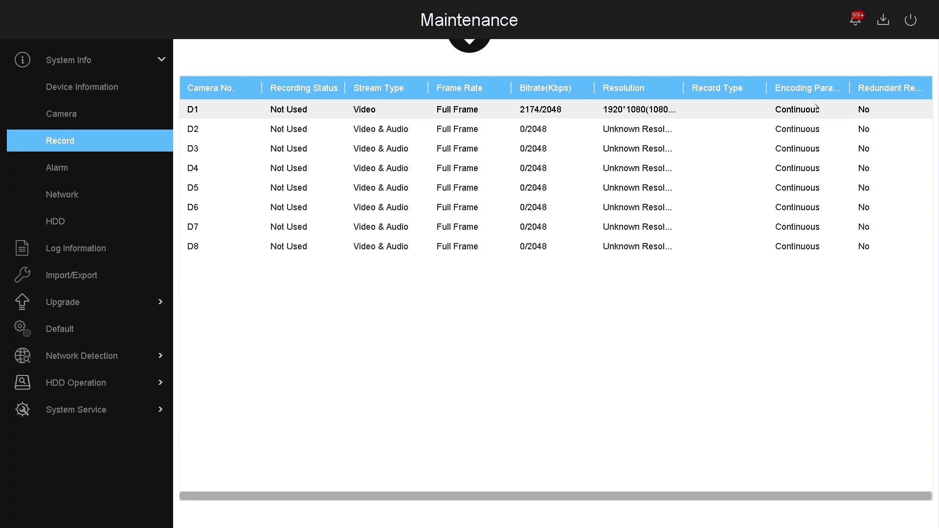
pyautogui.click(91, 170)
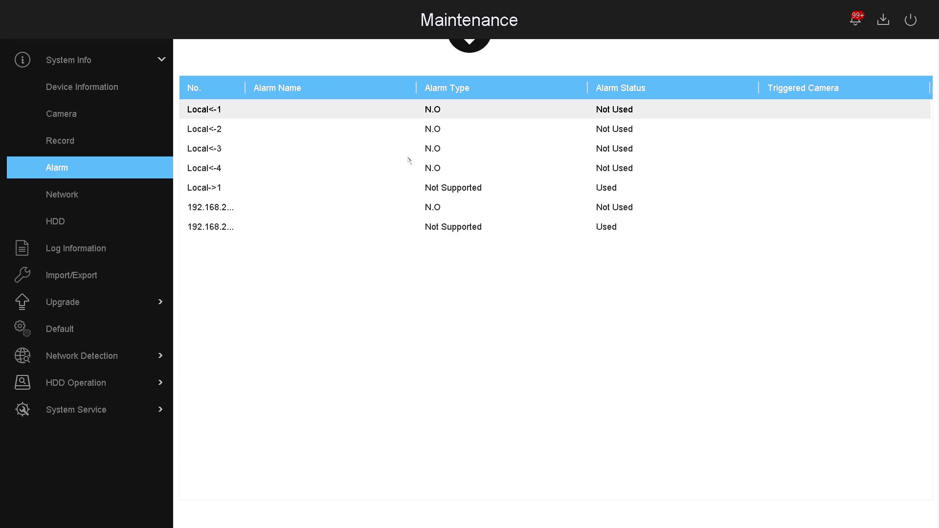
pyautogui.click(110, 199)
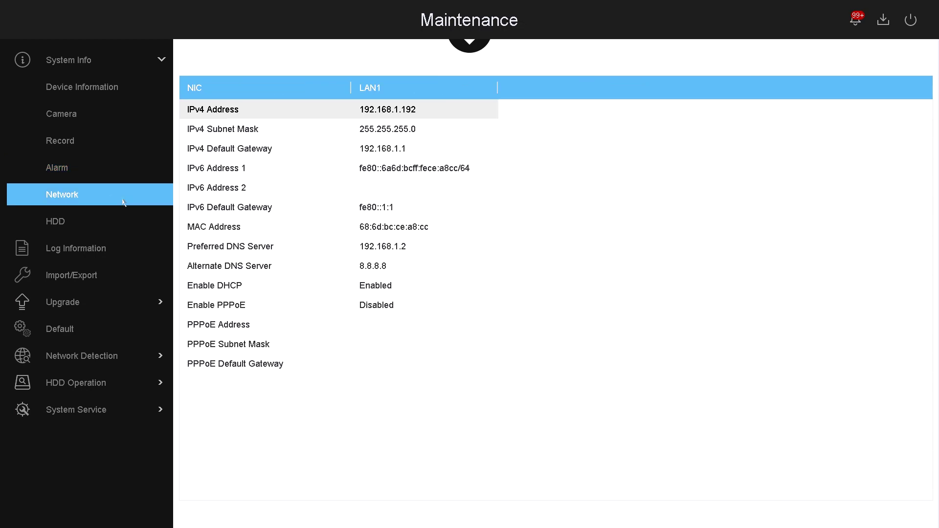
pyautogui.click(147, 226)
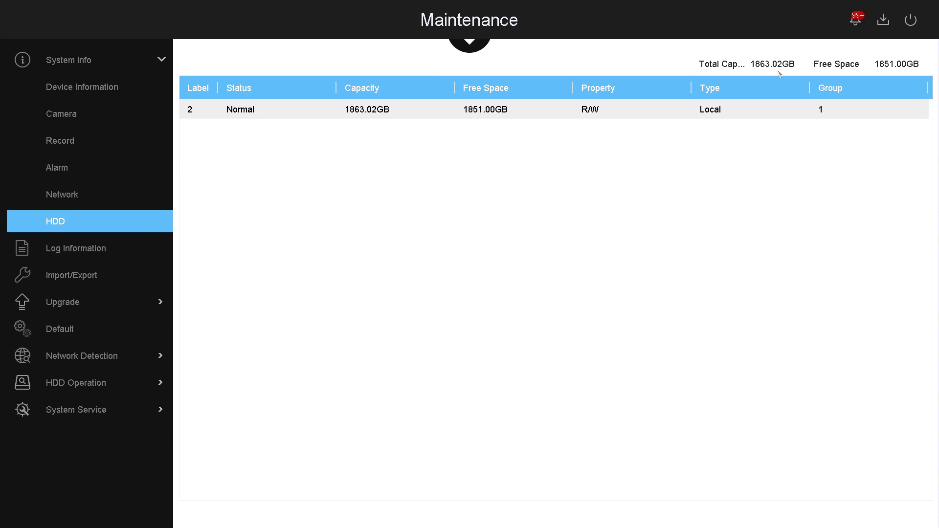
# - Search the log information for all event types on 2019-09-27 and browse the entries
pyautogui.click(107, 248)
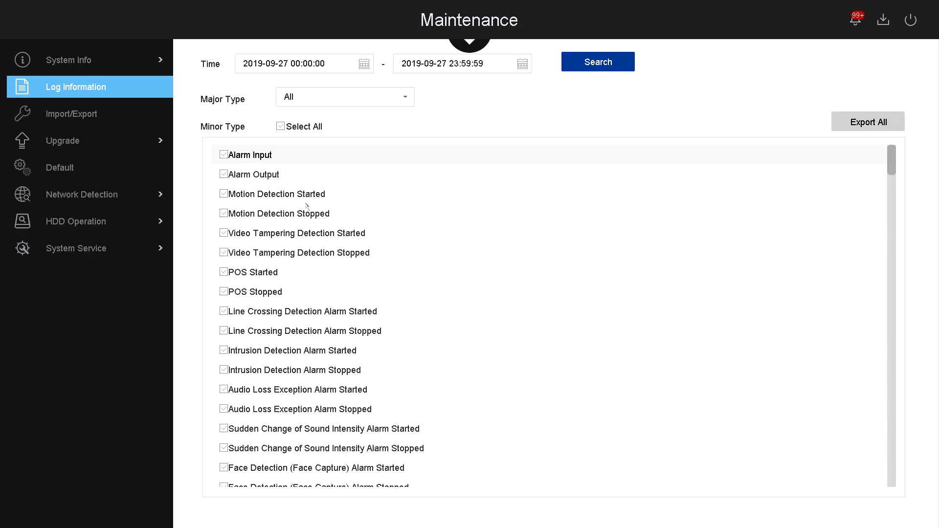
pyautogui.scroll(-1, 295, 240)
pyautogui.click(598, 62)
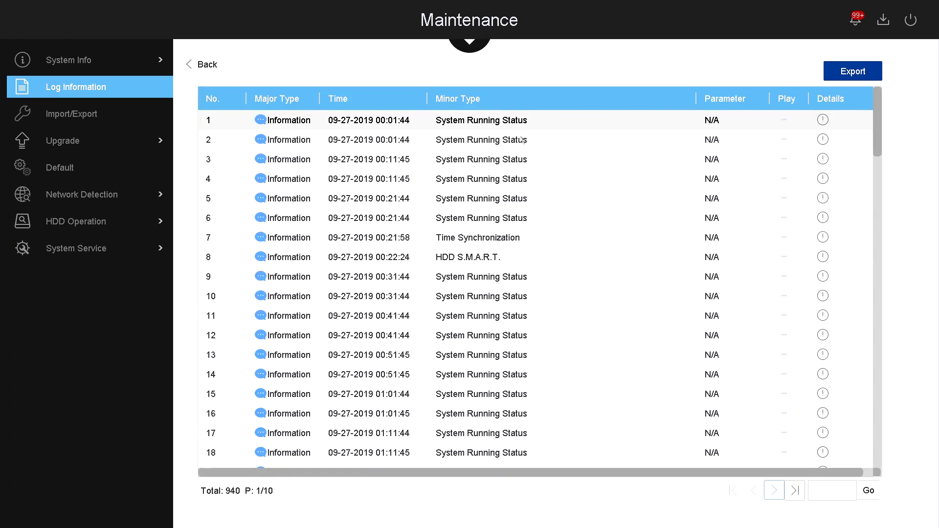
pyautogui.scroll(-3, 520, 142)
pyautogui.scroll(-5, 520, 144)
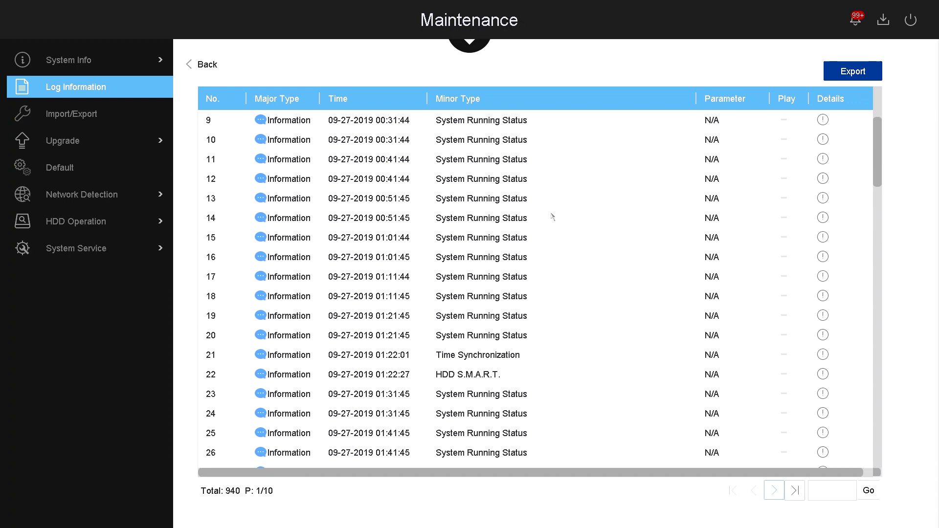
pyautogui.scroll(-2, 552, 217)
pyautogui.scroll(-19, 553, 217)
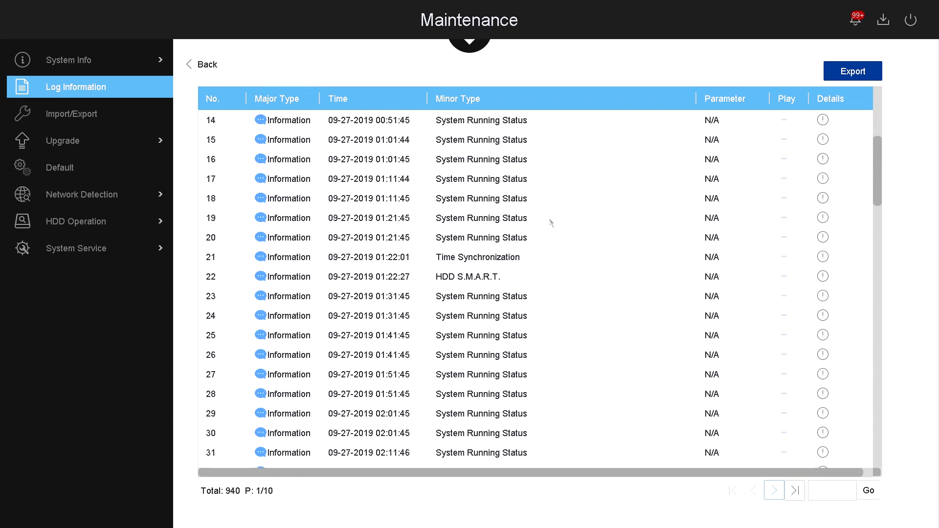
# - Open the configuration import and export page and try to export, and also import, a *.bin configuration file
pyautogui.click(95, 119)
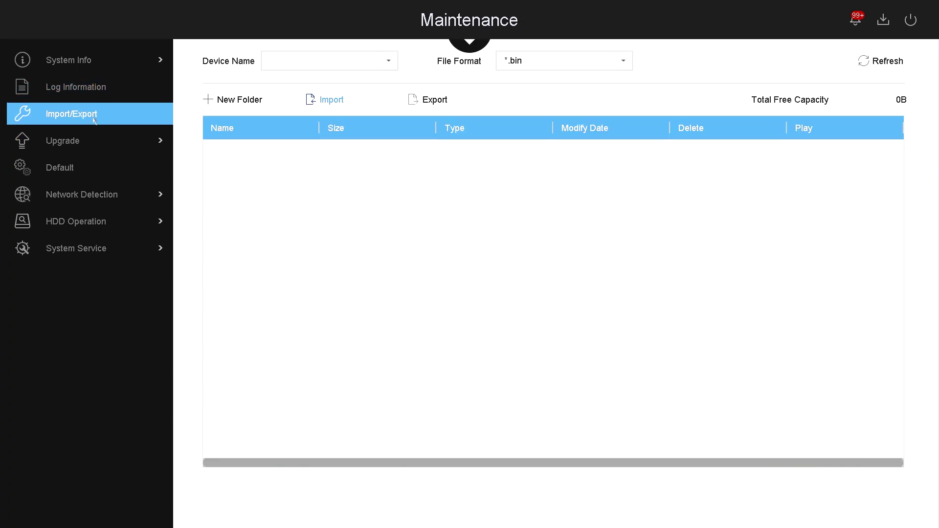
pyautogui.click(431, 102)
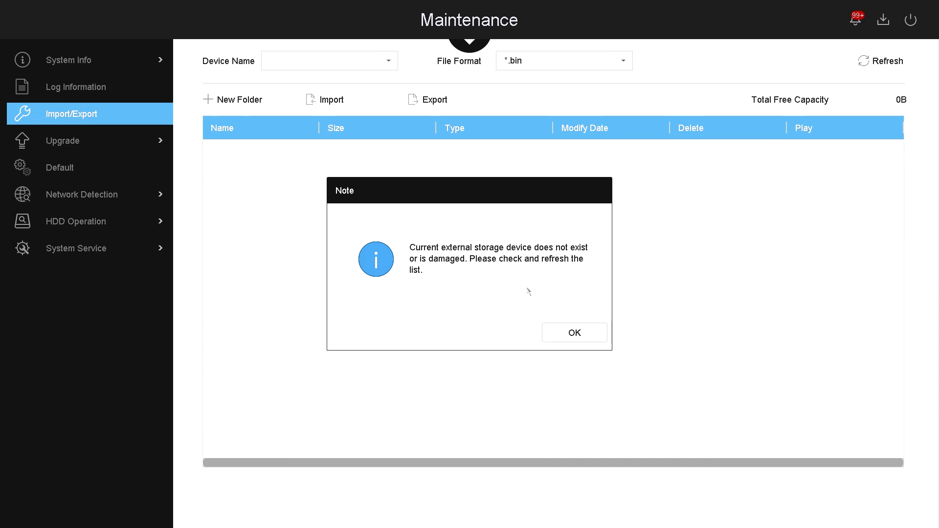
pyautogui.click(544, 325)
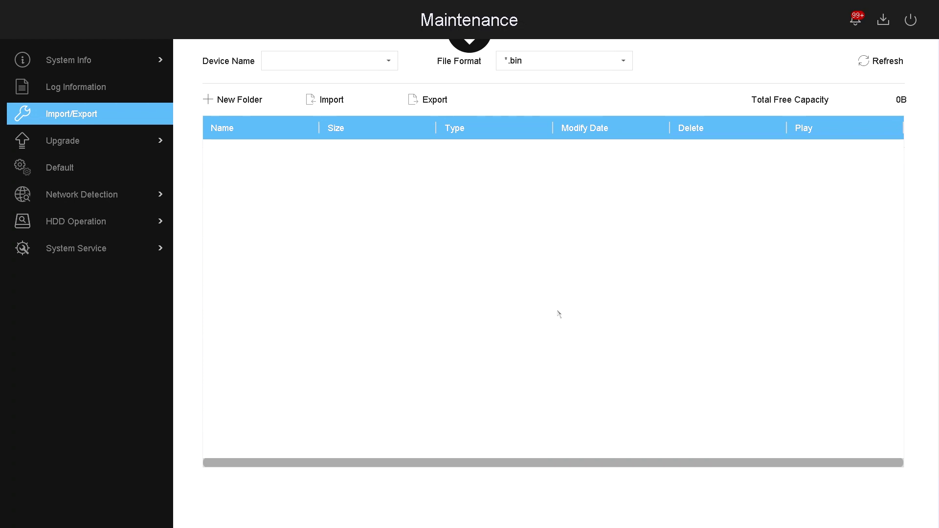
pyautogui.click(323, 100)
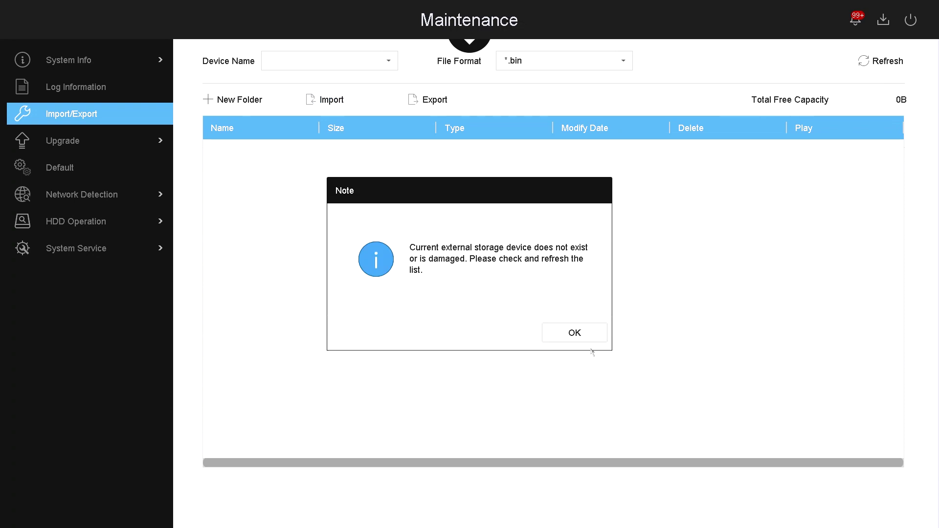
pyautogui.click(588, 340)
# - Review the local and FTP firmware upgrade pages and the options for restoring default settings
pyautogui.click(100, 141)
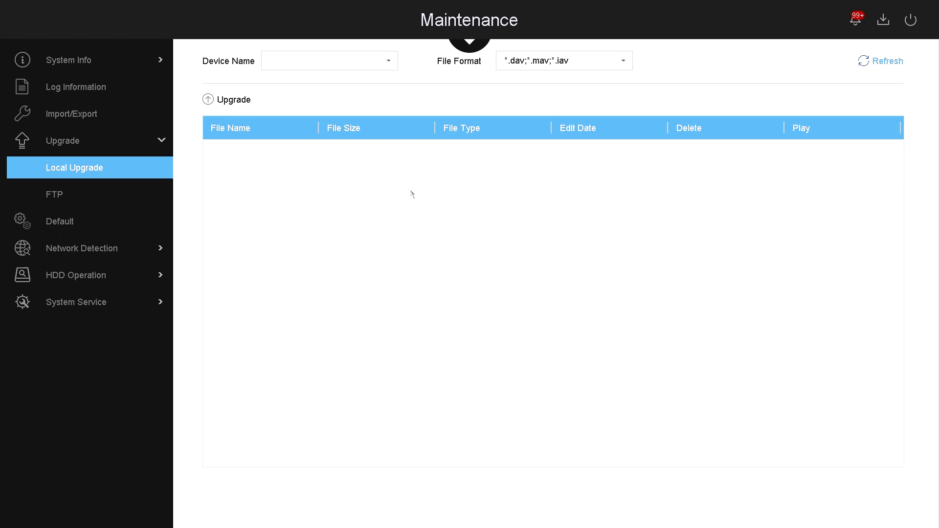
pyautogui.click(138, 195)
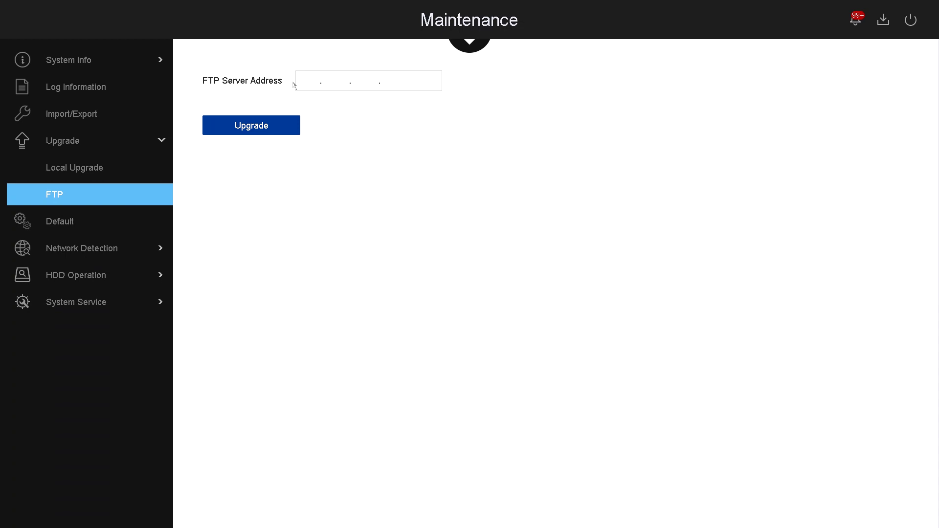
pyautogui.click(71, 222)
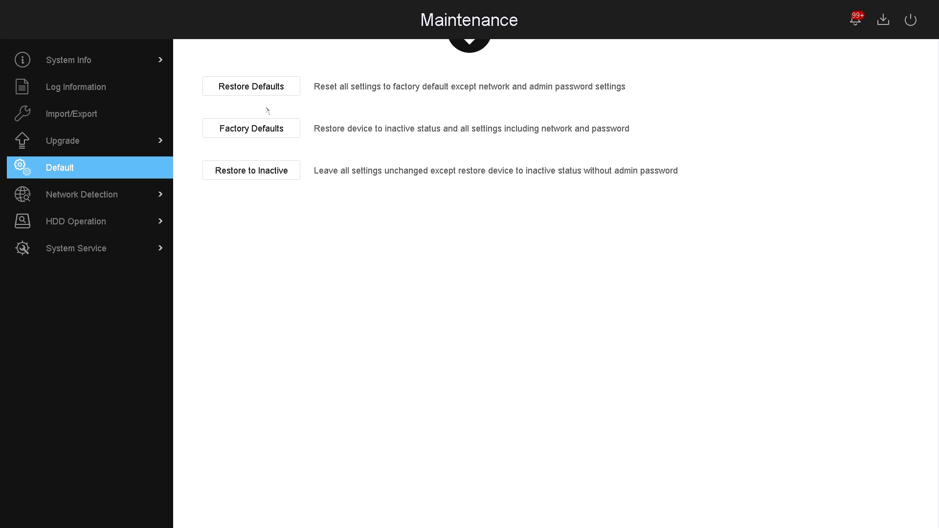
# - Review the LAN1 traffic graph, the network delay and packet export options, and the network bandwidth statistics
pyautogui.click(80, 198)
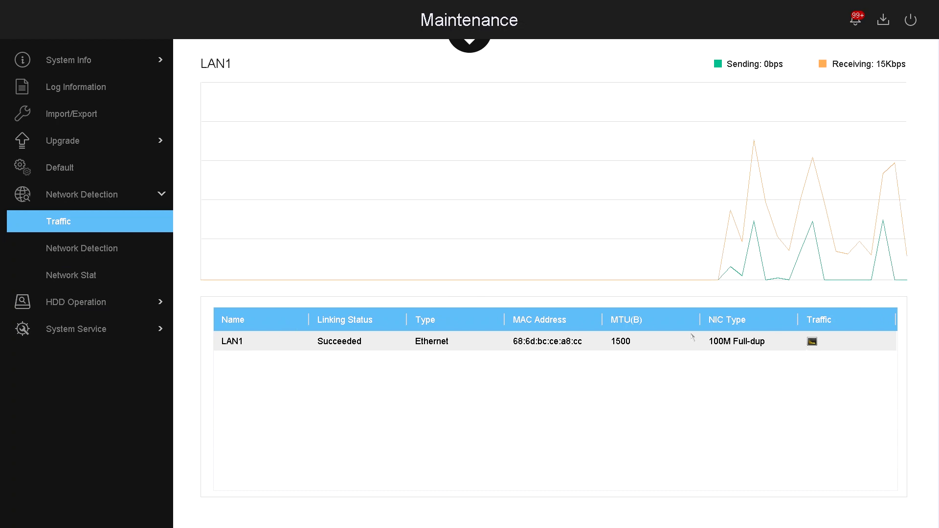
pyautogui.click(99, 249)
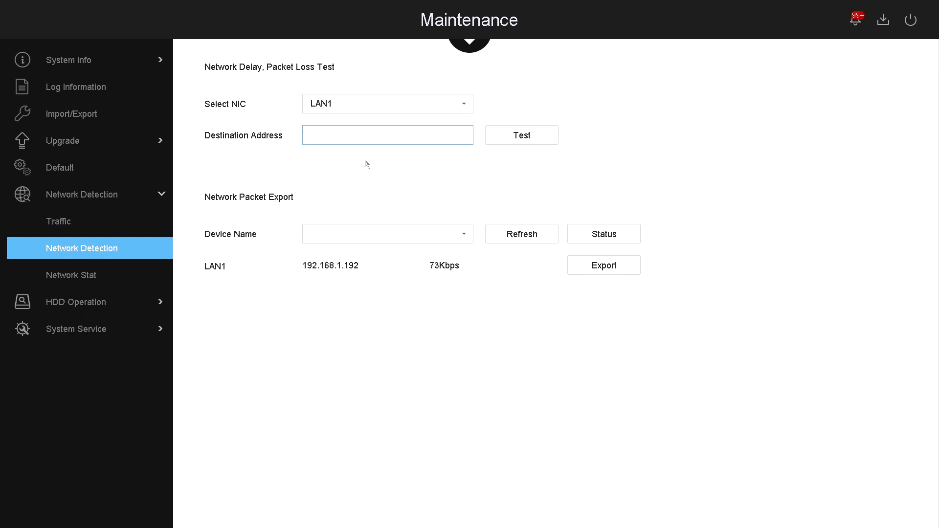
pyautogui.click(367, 245)
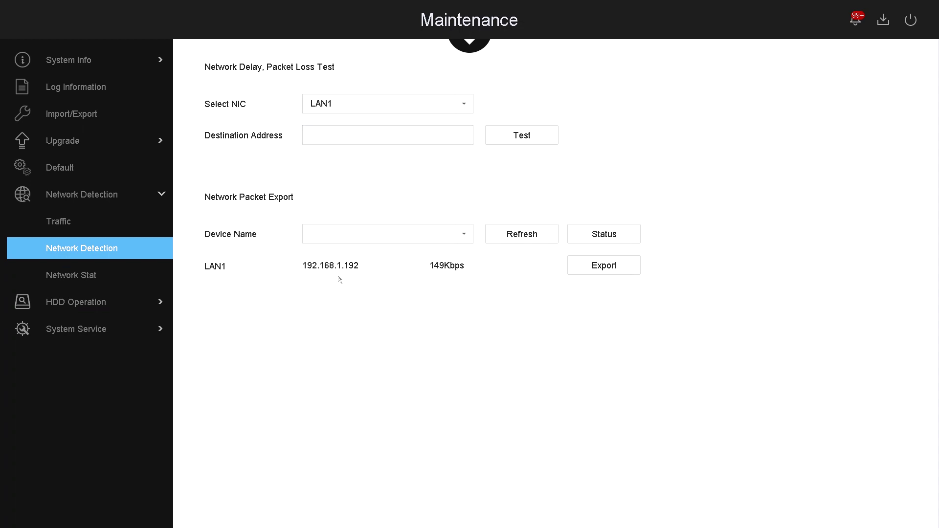
pyautogui.click(136, 279)
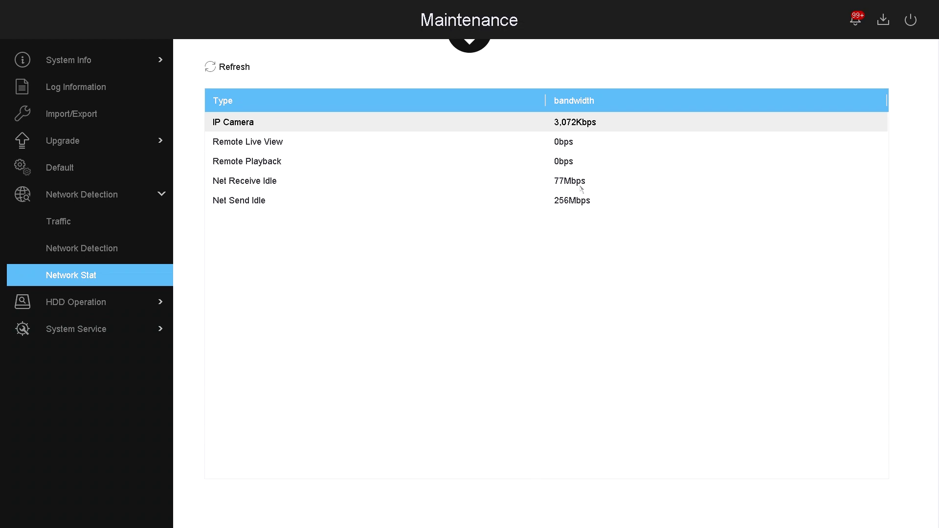
pyautogui.click(607, 202)
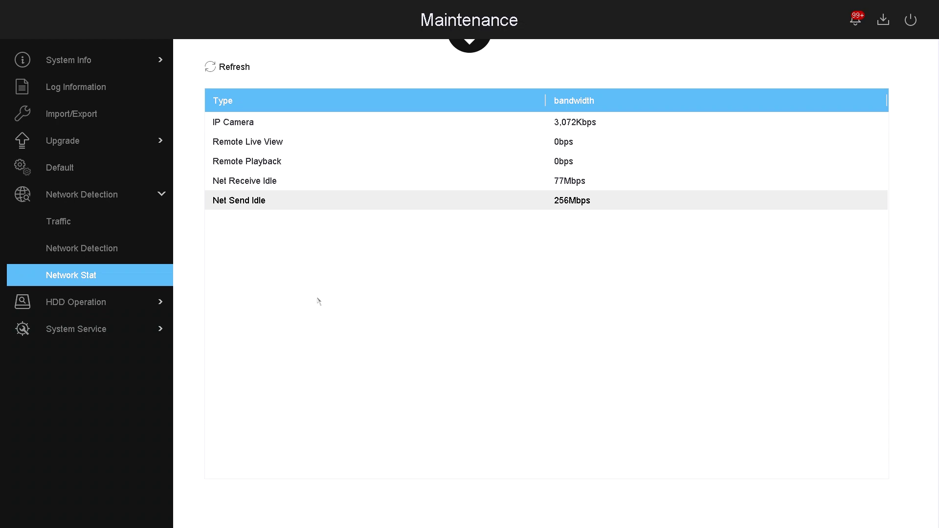
# - Review the hard disk's S.M.A.R.T. data and self-test option, bad sector detection and health detection
pyautogui.click(77, 303)
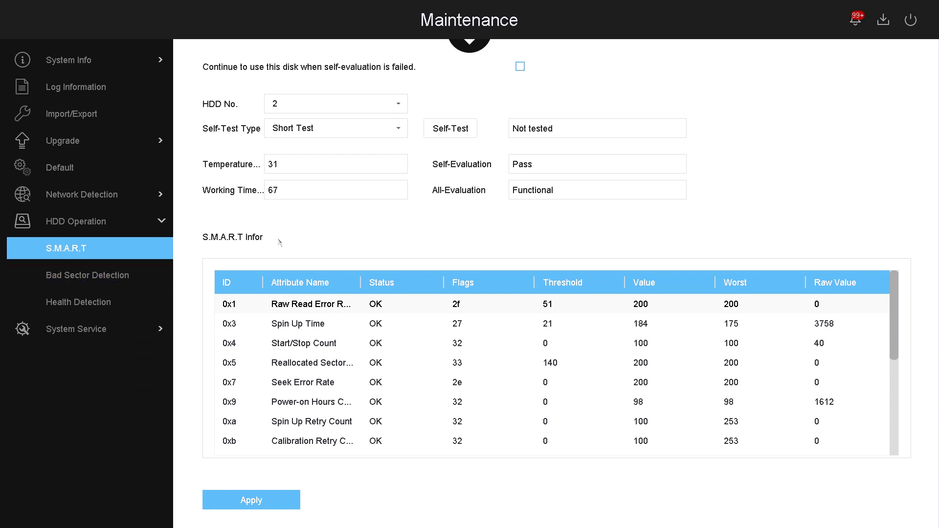
pyautogui.click(447, 120)
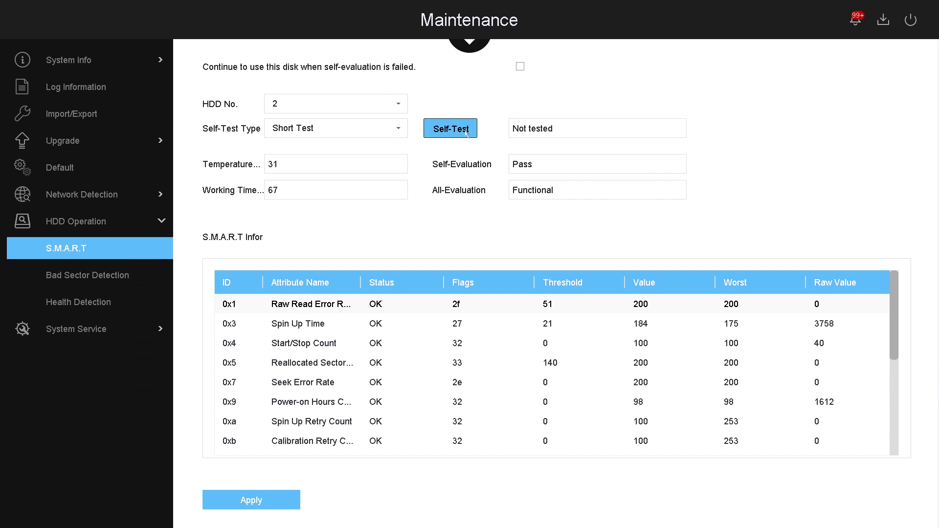
pyautogui.click(120, 279)
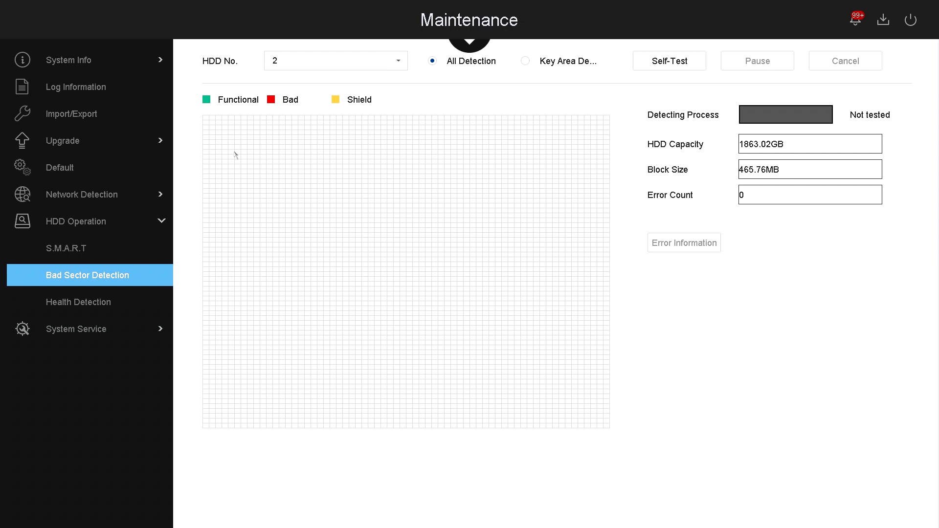
pyautogui.click(123, 305)
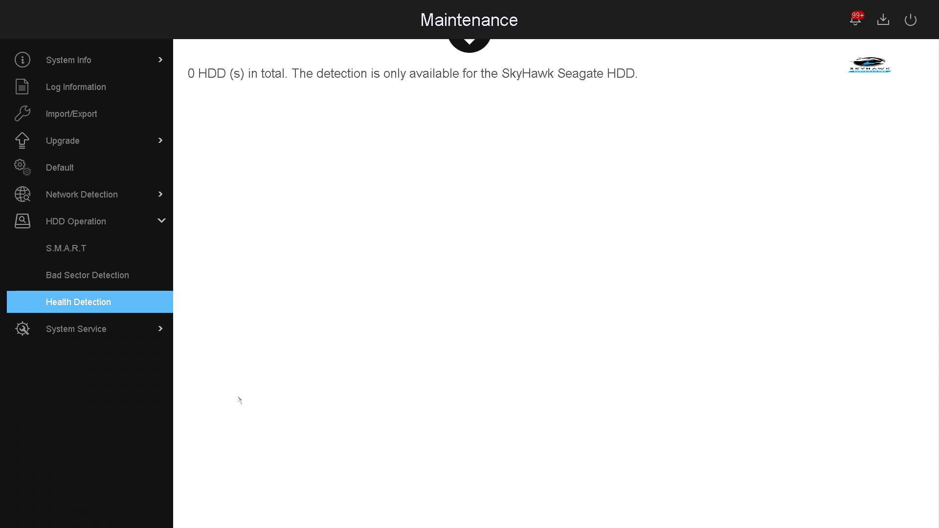
# - Review the system service and ONVIF settings, open the form for adding an ONVIF user without saving one, and show the main menu
pyautogui.click(74, 330)
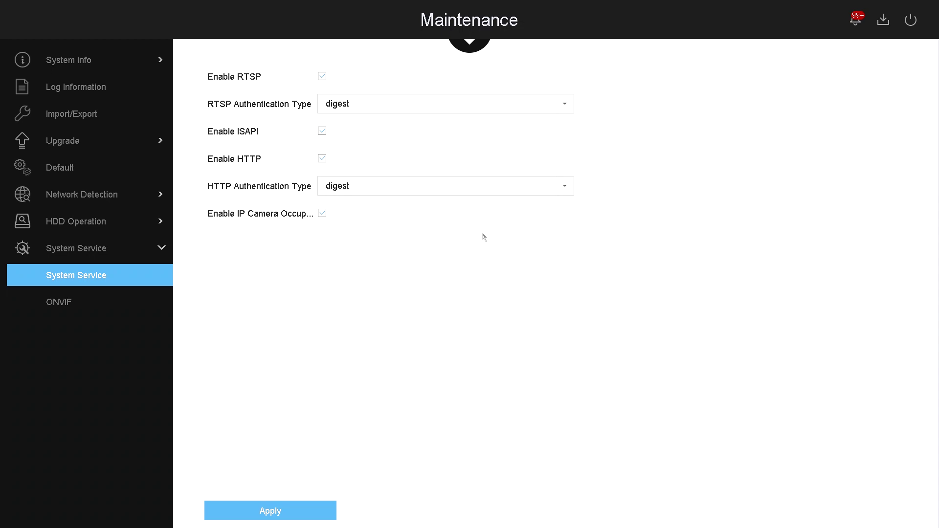
pyautogui.click(89, 310)
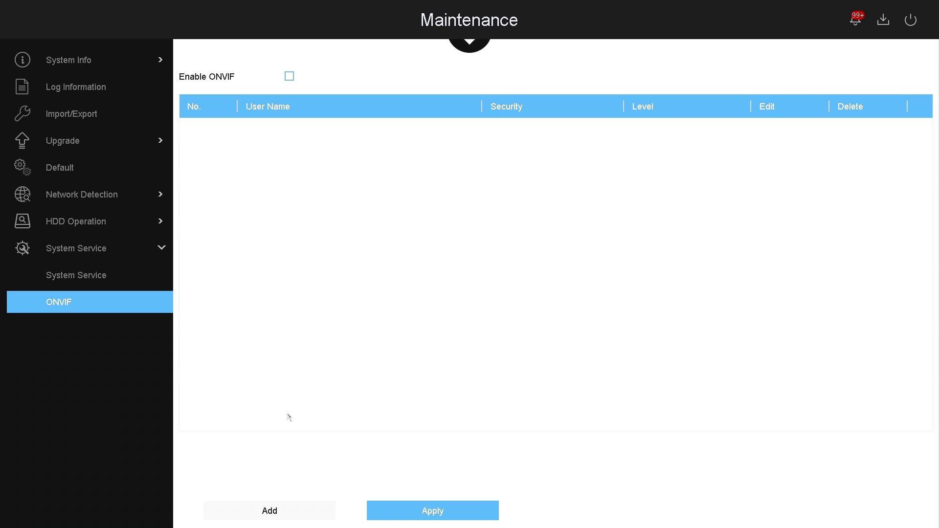
pyautogui.click(266, 515)
pyautogui.click(462, 197)
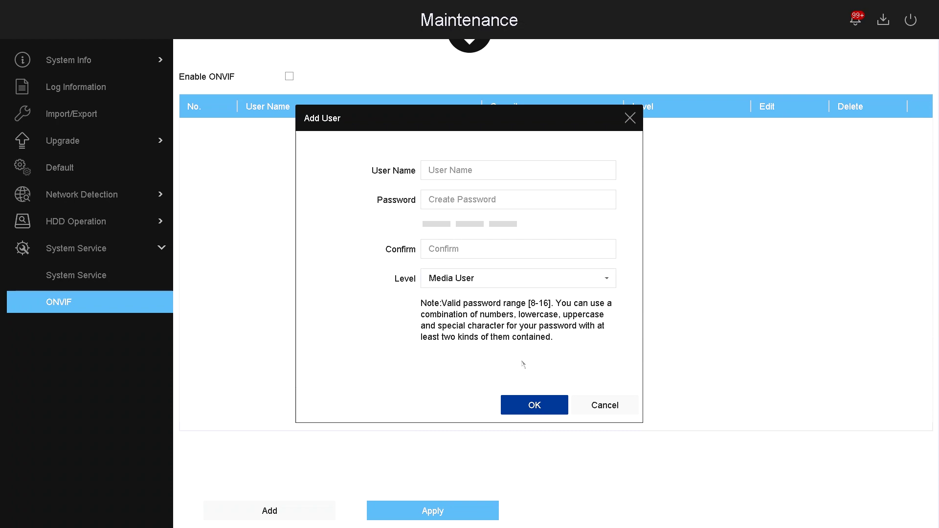
pyautogui.click(627, 414)
pyautogui.click(470, 40)
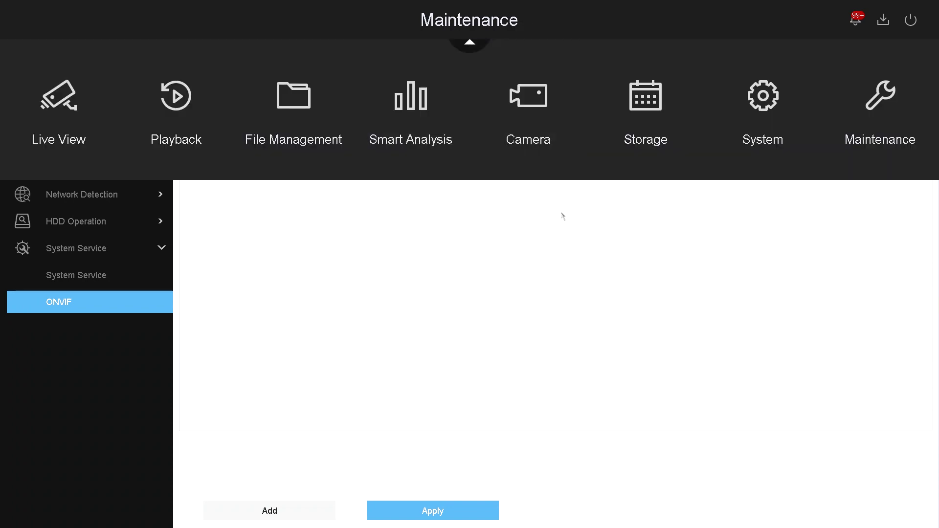